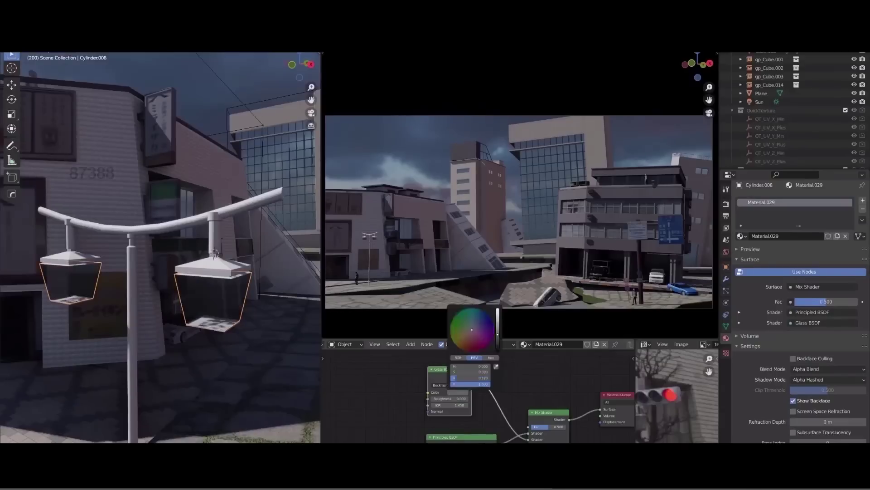
Zoom toward the lamp post and set the ocean's Spatial Size to 30.
{"action": "middle_click_drag", "start_coordinate": [204, 272], "coordinate": [233, 292]}
{"action": "key", "text": "shift+a"}
{"action": "mouse_move", "coordinate": [254, 304]}
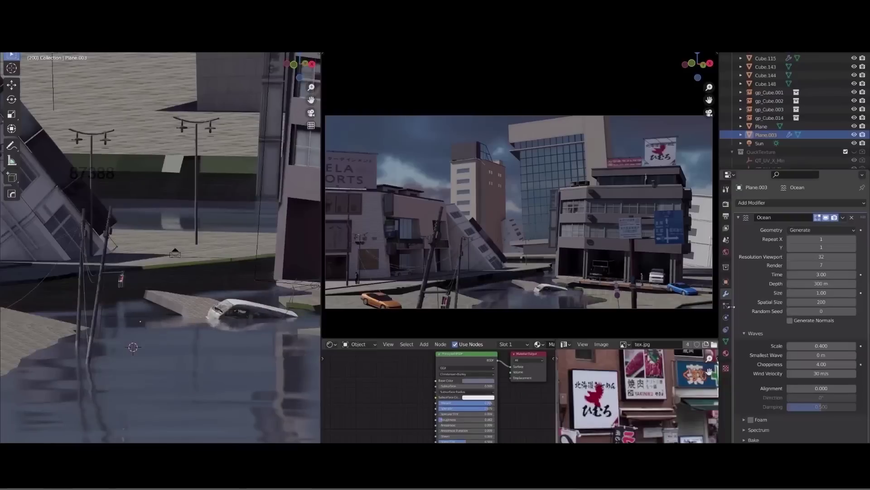
{"action": "key", "text": "Return"}
Add an Array modifier to the window to repeat it up the facade.
{"action": "middle_click_drag", "start_coordinate": [192, 349], "coordinate": [244, 316]}
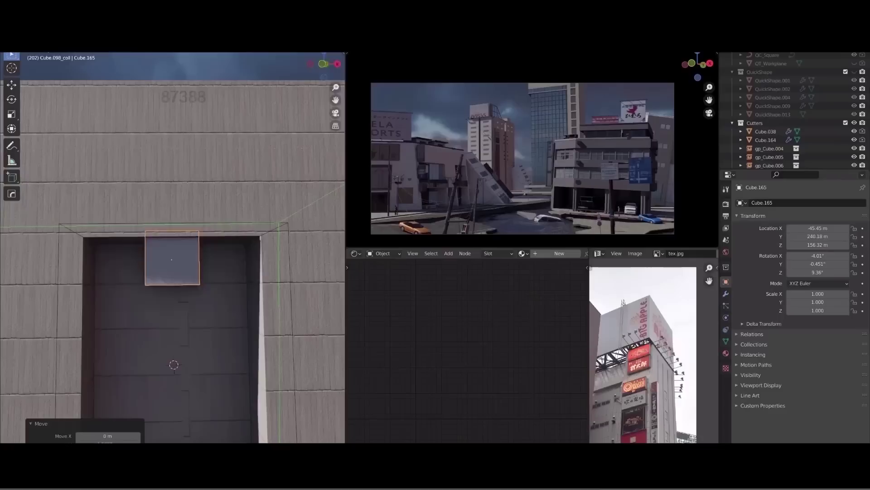
{"action": "middle_click_drag", "start_coordinate": [195, 304], "coordinate": [201, 317]}
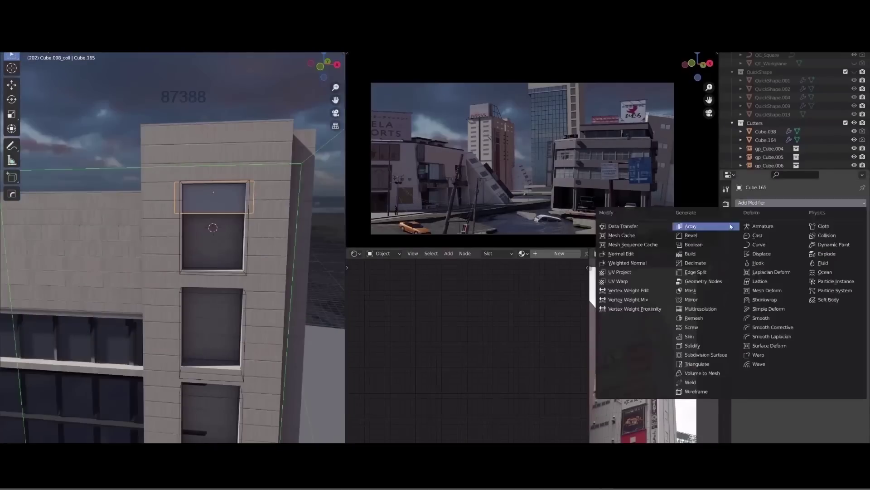
{"action": "left_click", "coordinate": [689, 227]}
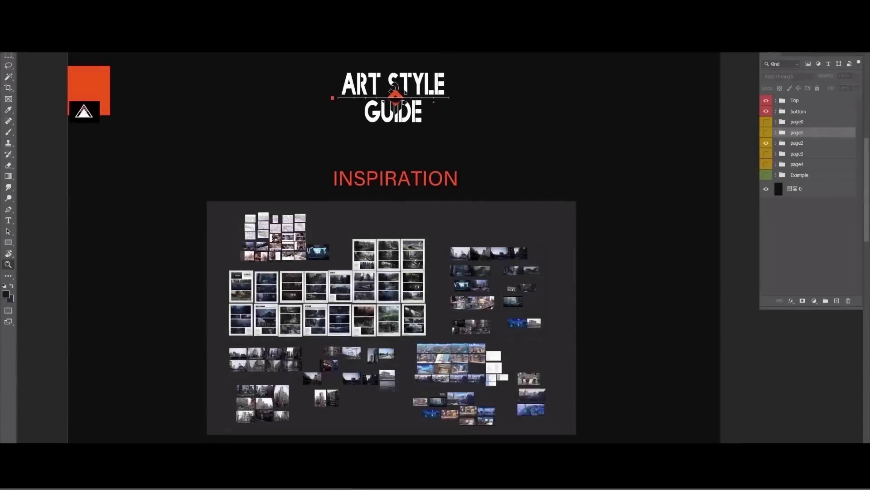
Scroll through the reference boards and Art Style Guide, then undo a sketch stroke.
{"action": "scroll", "coordinate": [634, 321], "scroll_direction": "down", "scroll_amount": 10}
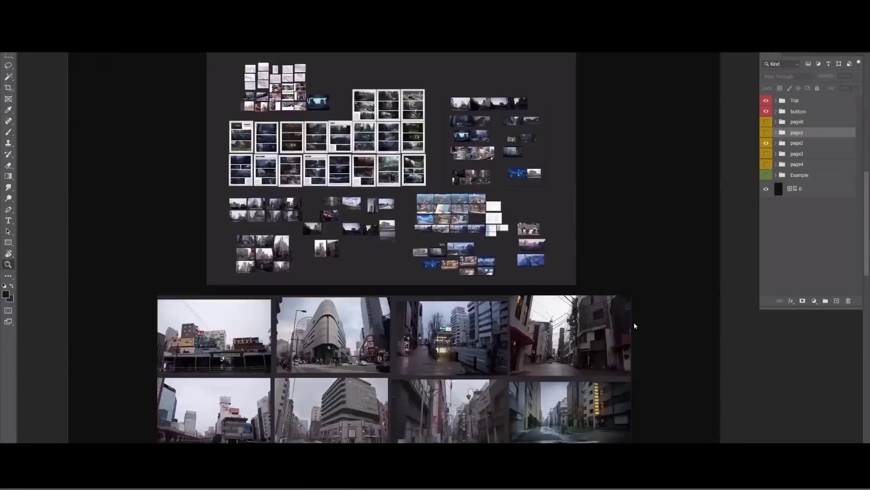
{"action": "scroll", "coordinate": [435, 272], "scroll_direction": "down", "scroll_amount": 5}
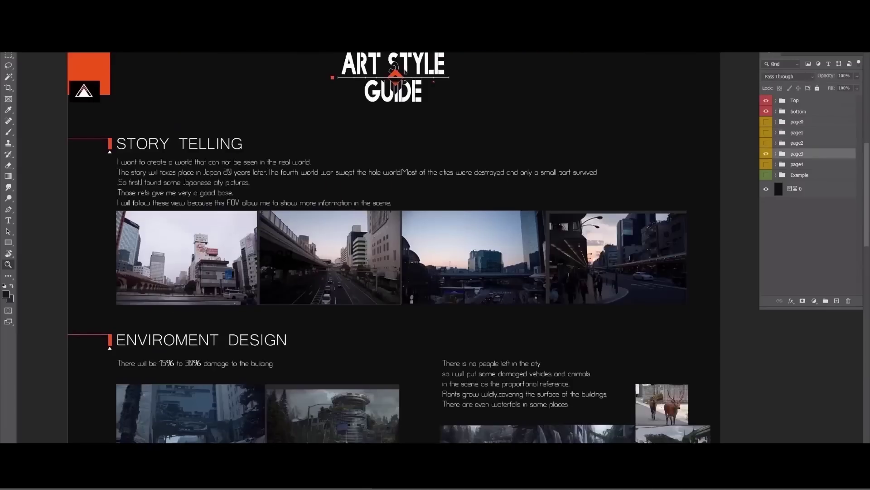
{"action": "scroll", "coordinate": [515, 359], "scroll_direction": "down", "scroll_amount": 15}
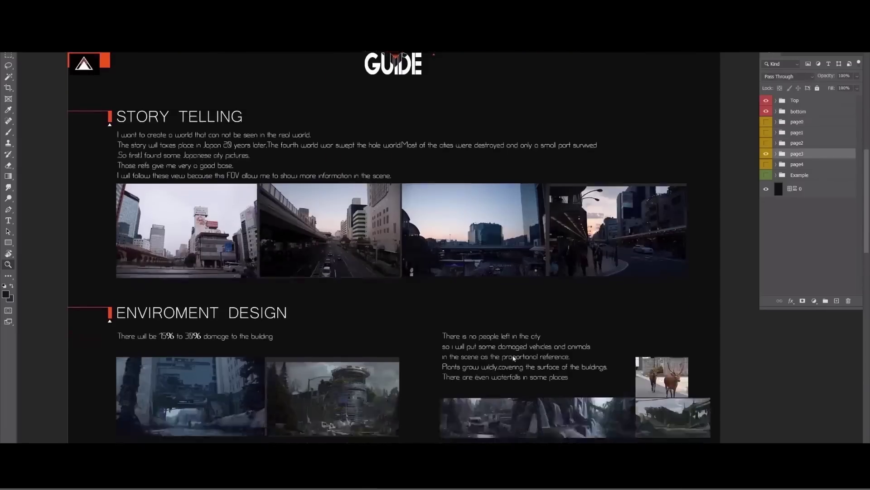
{"action": "scroll", "coordinate": [475, 304], "scroll_direction": "down", "scroll_amount": 1}
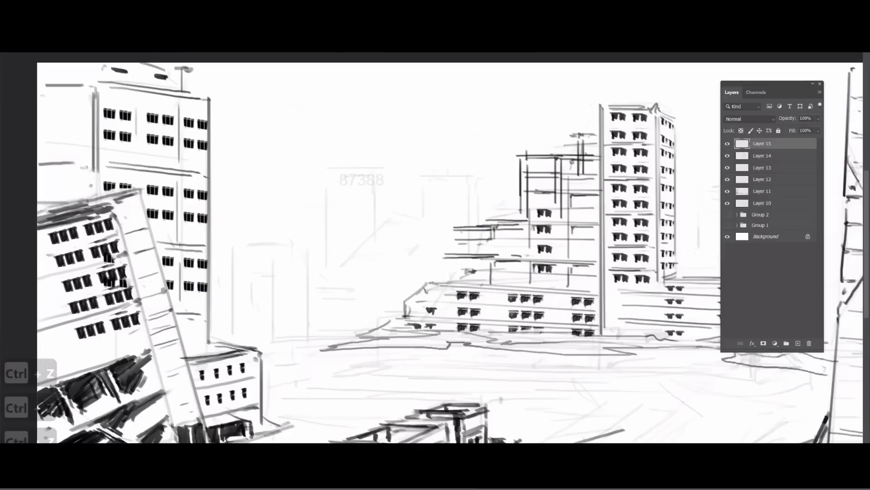
{"action": "key", "text": "ctrl+minus"}
Undo another sketch stroke and orbit the viewport over the overgrown road.
{"action": "key", "text": "ctrl+plus"}
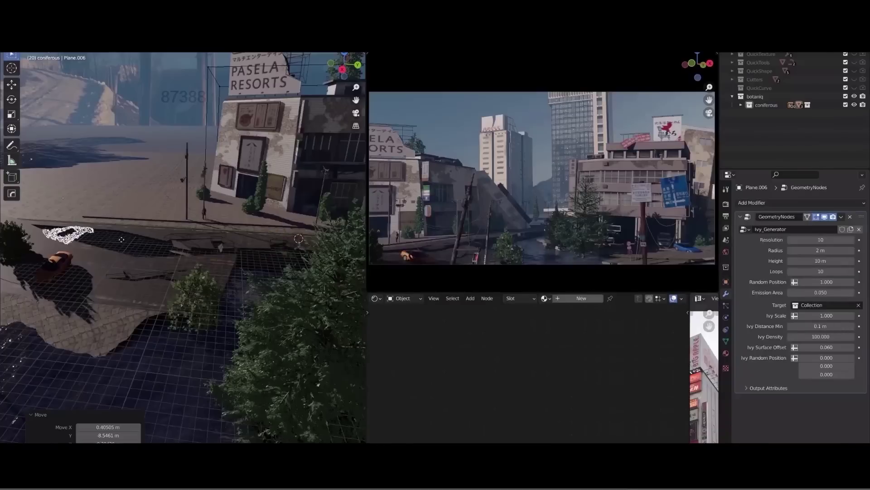
{"action": "middle_click_drag", "start_coordinate": [266, 275], "coordinate": [160, 254]}
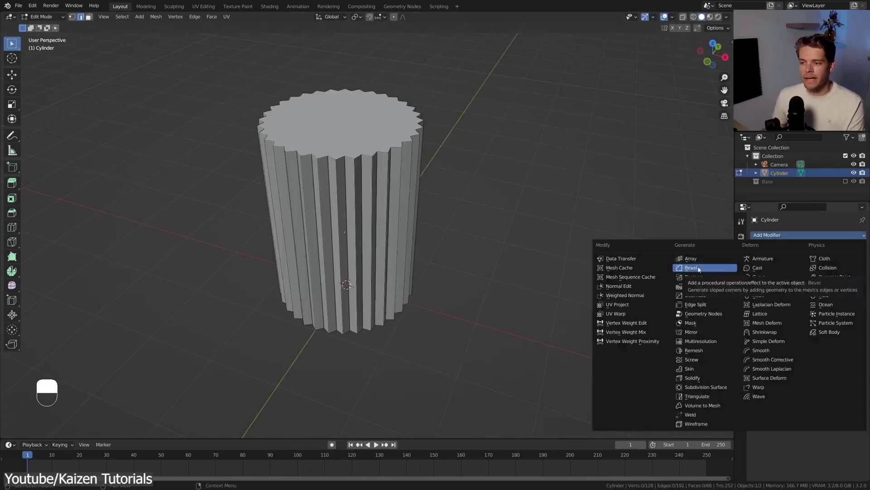
Add a Bevel modifier to the glass cylinder and return to Object Mode.
{"action": "left_click", "coordinate": [699, 269]}
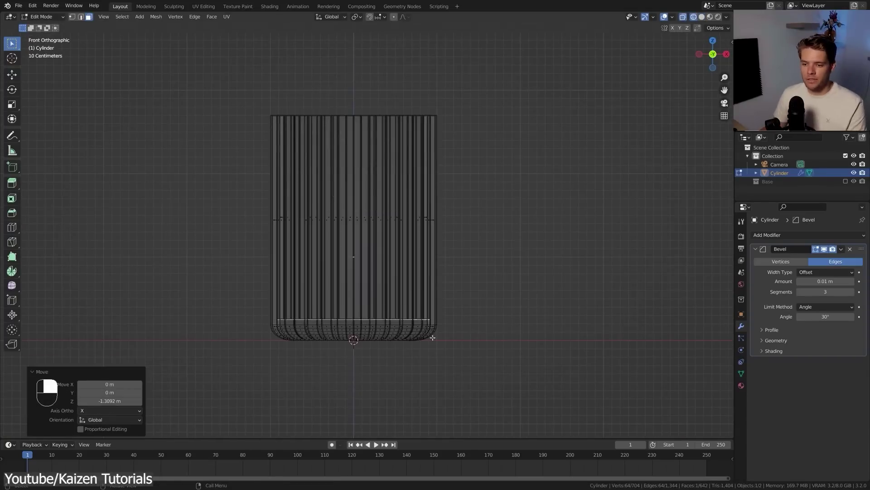
{"action": "key", "text": "Tab"}
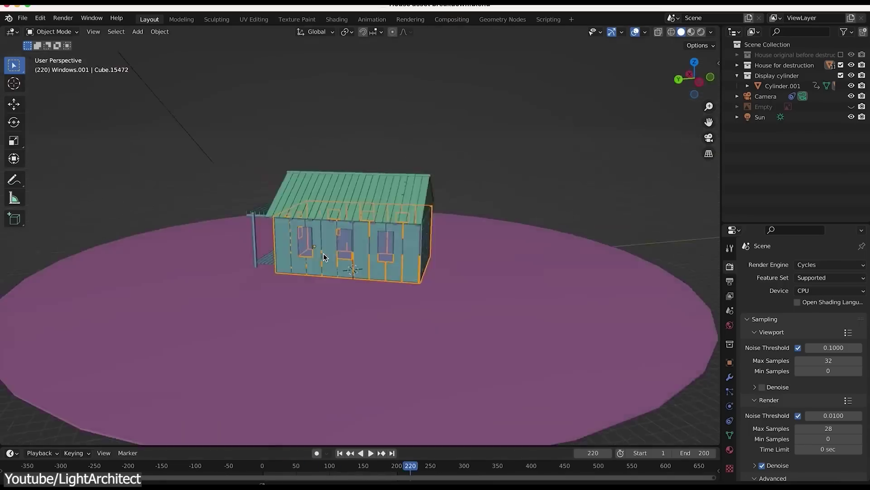
Set the build length to 150 frames and play the build from frame 40.
{"action": "key", "text": "Return"}
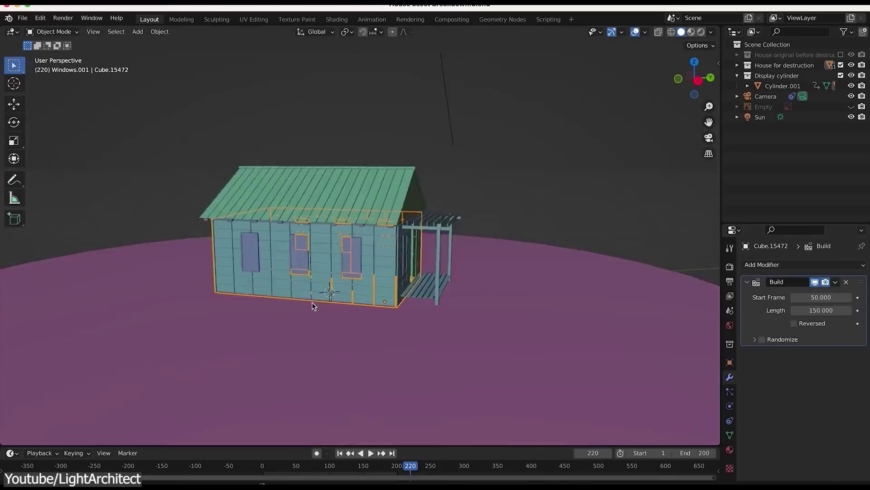
{"action": "left_click", "coordinate": [755, 339]}
{"action": "left_click", "coordinate": [290, 467]}
{"action": "key", "text": "space"}
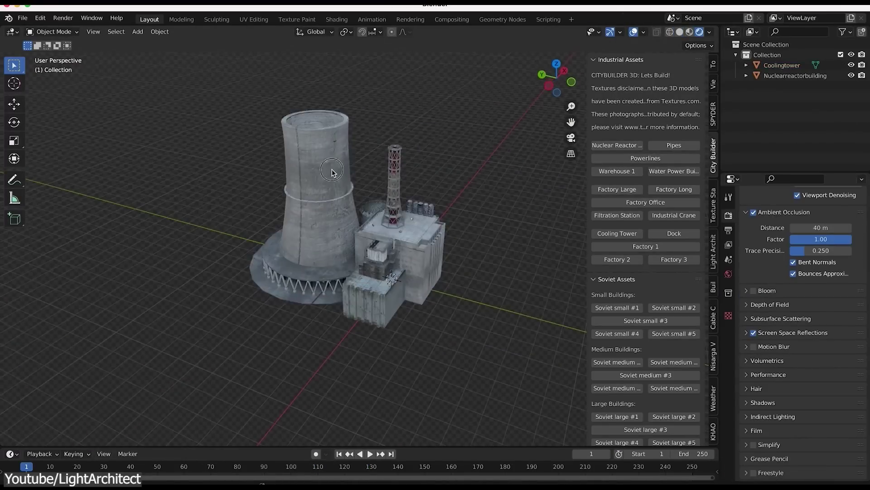
Join the cooling tower and reactor into one object and add a Build modifier.
{"action": "key", "text": "a"}
{"action": "left_click", "coordinate": [159, 32]}
{"action": "left_click", "coordinate": [184, 130]}
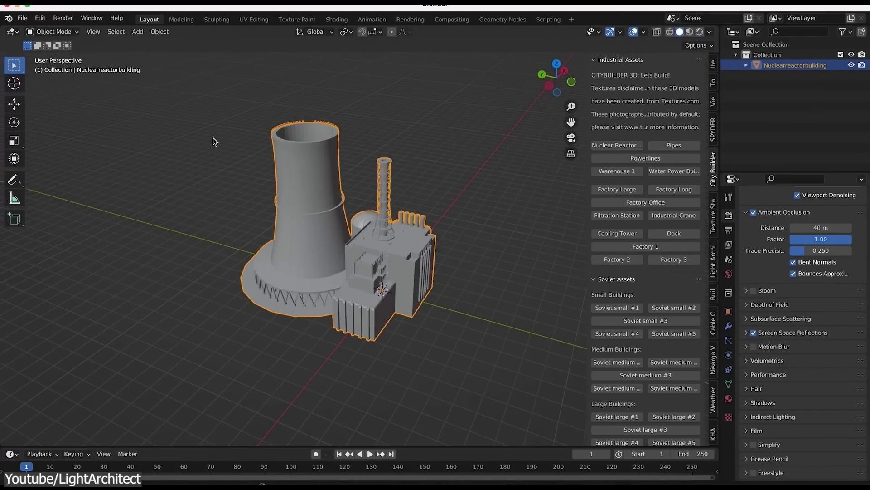
{"action": "left_click", "coordinate": [729, 326]}
{"action": "left_click", "coordinate": [802, 213]}
{"action": "left_click", "coordinate": [614, 385]}
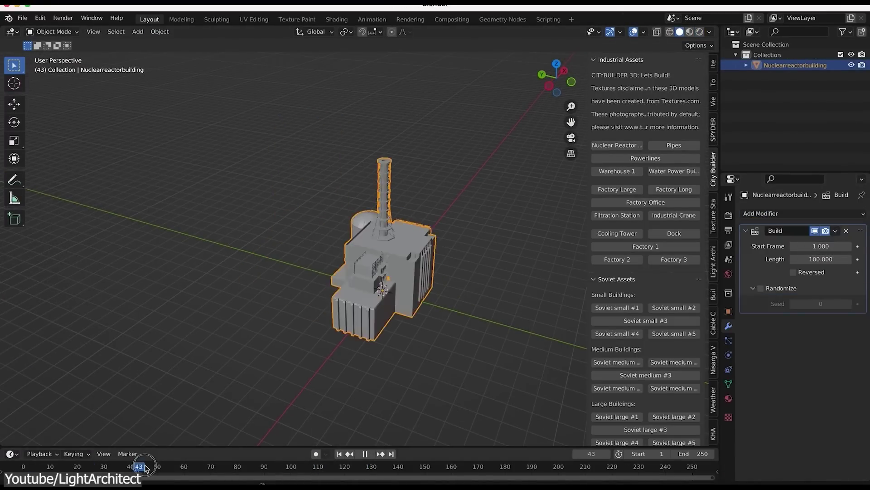
{"action": "left_click", "coordinate": [58, 468]}
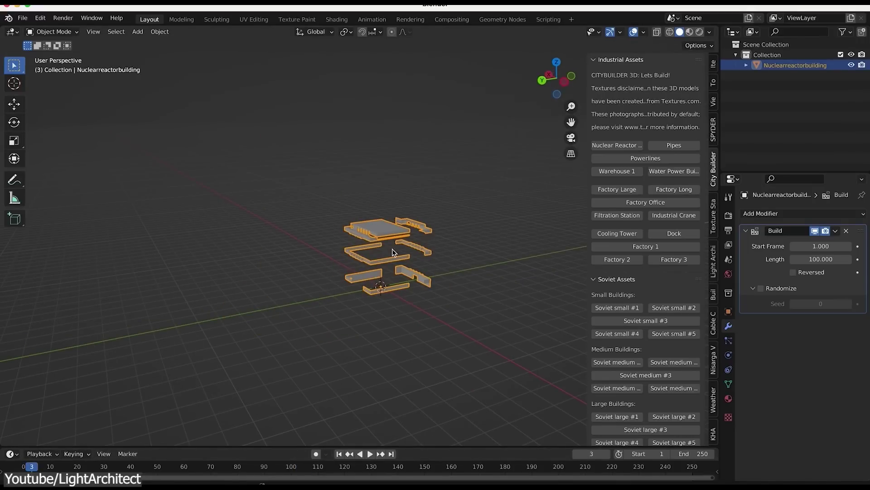
In Edit Mode, reverse the reactor's face order with Mesh > Sort Elements > Reverse.
{"action": "key", "text": "Tab"}
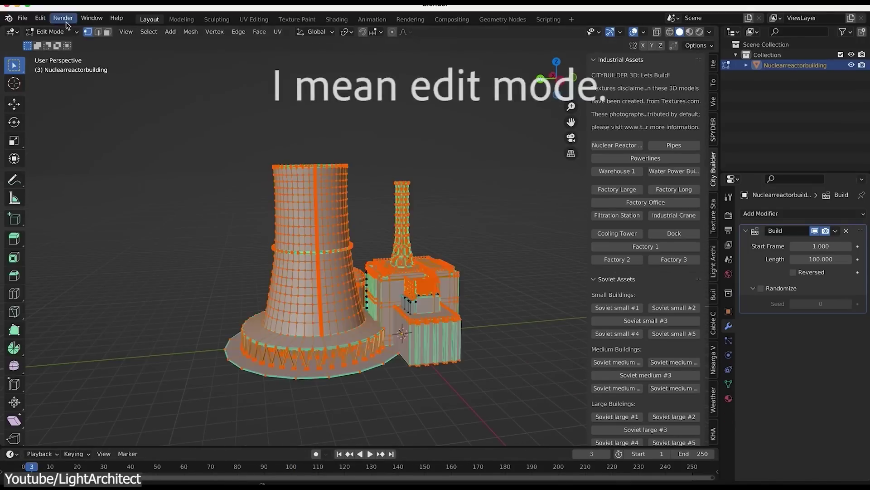
{"action": "left_click", "coordinate": [107, 32]}
{"action": "left_click", "coordinate": [196, 35]}
{"action": "mouse_move", "coordinate": [227, 233]}
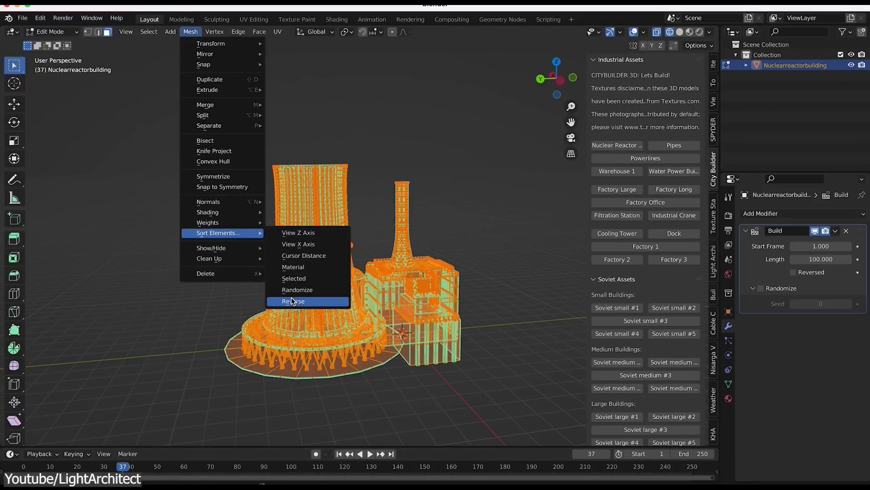
{"action": "left_click", "coordinate": [300, 301]}
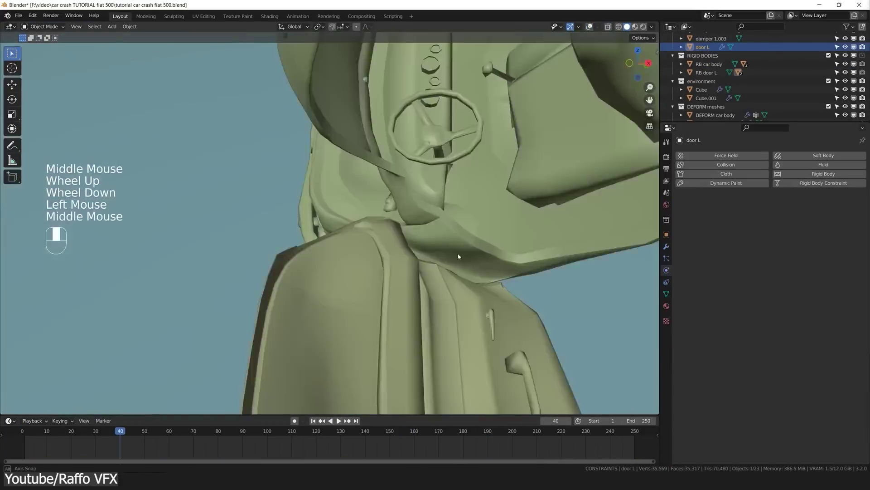
Pan the view across the Fiat 500 car model.
{"action": "middle_click_drag", "start_coordinate": [457, 252], "coordinate": [477, 177]}
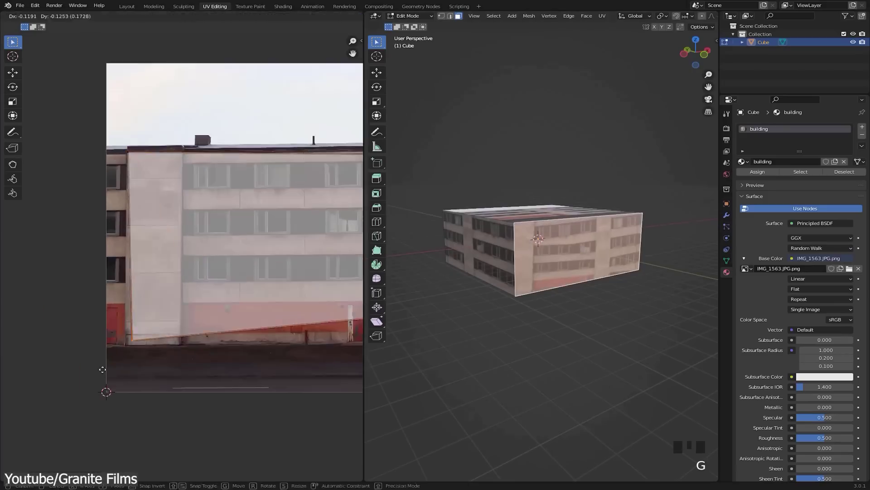
UV-unwrap the building, check its textured shading, and save the file.
{"action": "key", "text": "u"}
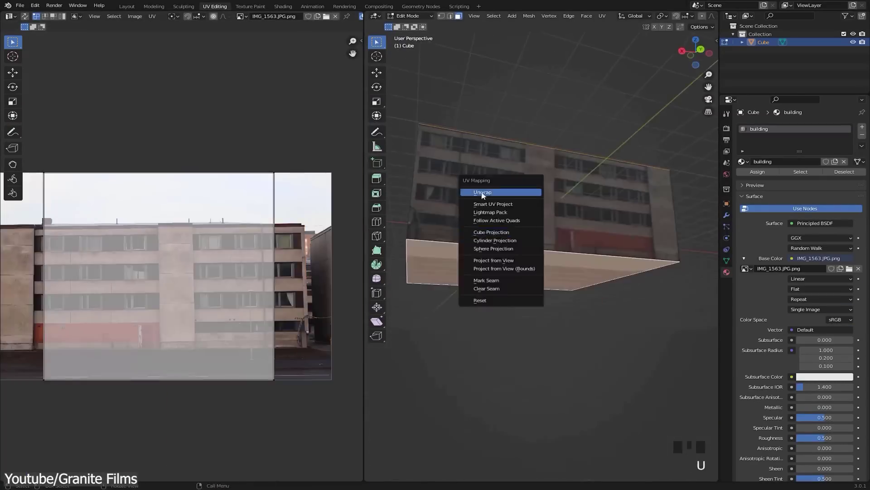
{"action": "key", "text": "Tab"}
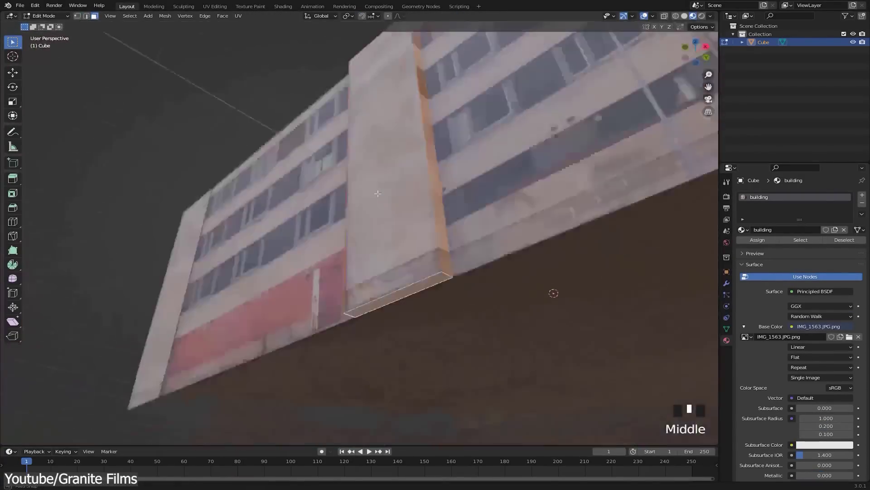
{"action": "middle_click_drag", "start_coordinate": [551, 245], "coordinate": [551, 237]}
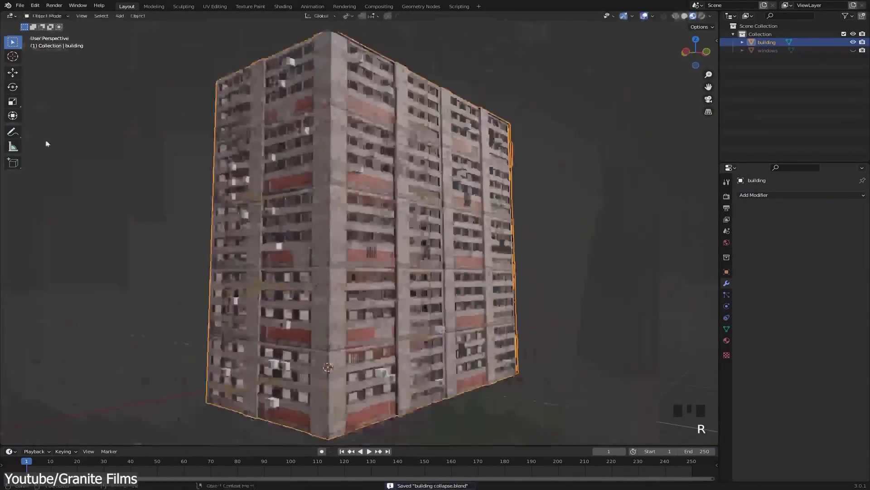
{"action": "key", "text": "z"}
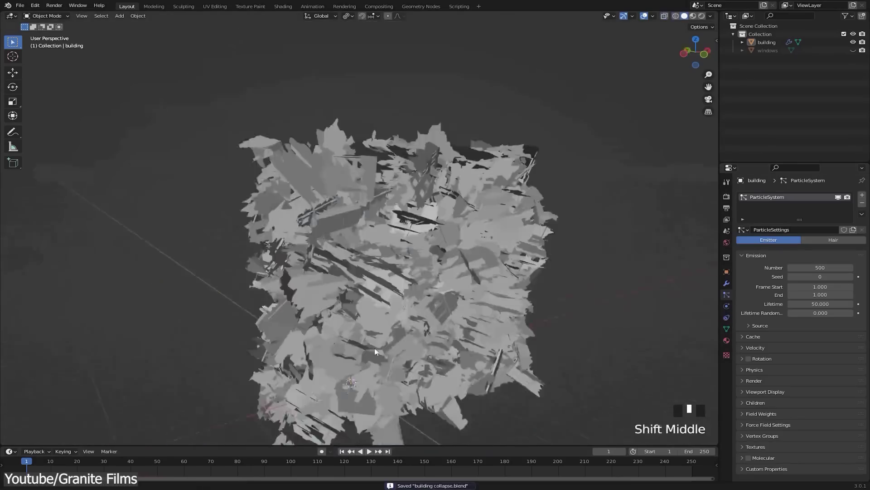
{"action": "key", "text": "ctrl+z"}
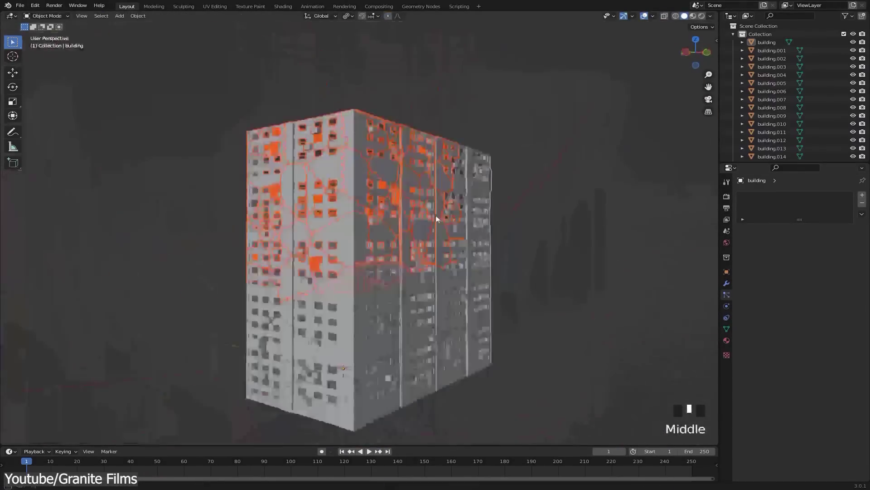
{"action": "key", "text": "ctrl+s"}
Play the building collapse simulation, set its frame range, and save.
{"action": "middle_click_drag", "start_coordinate": [472, 302], "coordinate": [460, 303], "text": "shift"}
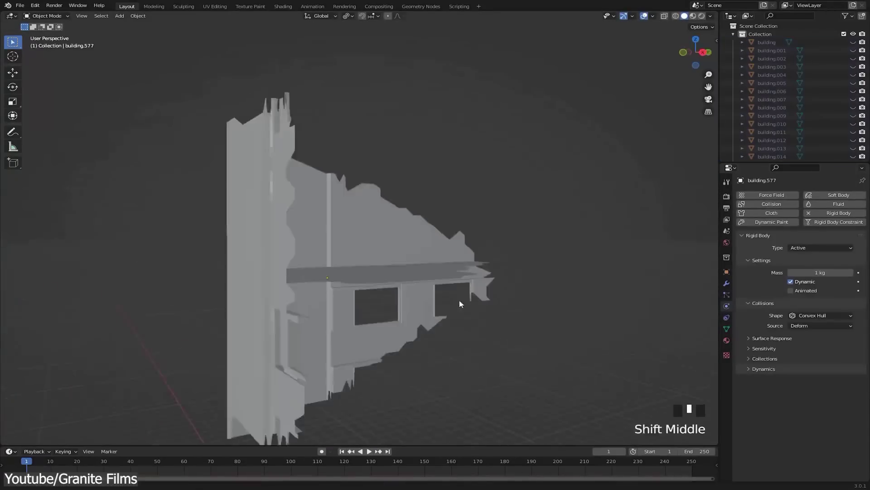
{"action": "left_click", "coordinate": [751, 274]}
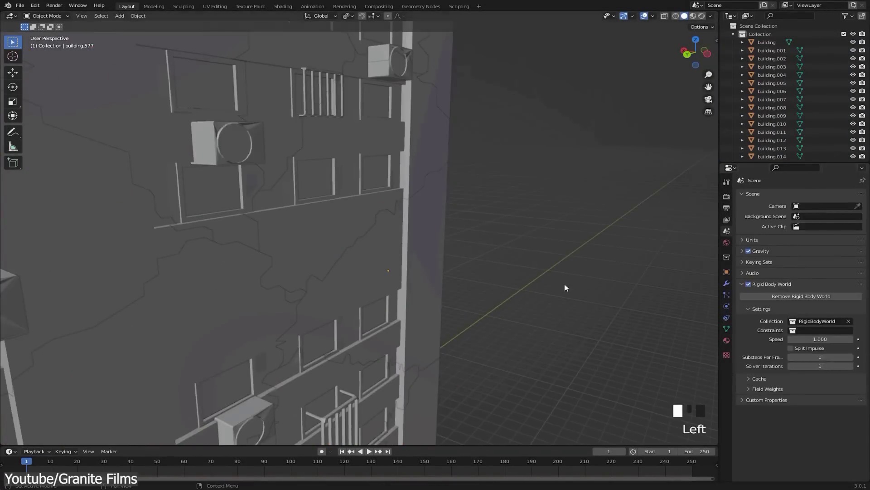
{"action": "key", "text": "space"}
{"action": "left_click", "coordinate": [383, 177]}
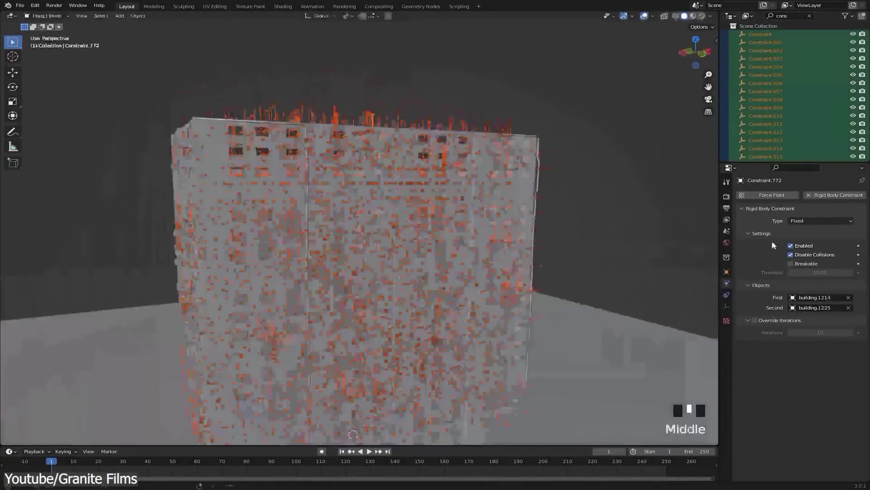
{"action": "key", "text": "space"}
{"action": "key", "text": "ctrl+s"}
{"action": "scroll", "coordinate": [362, 272], "scroll_direction": "up", "scroll_amount": 2}
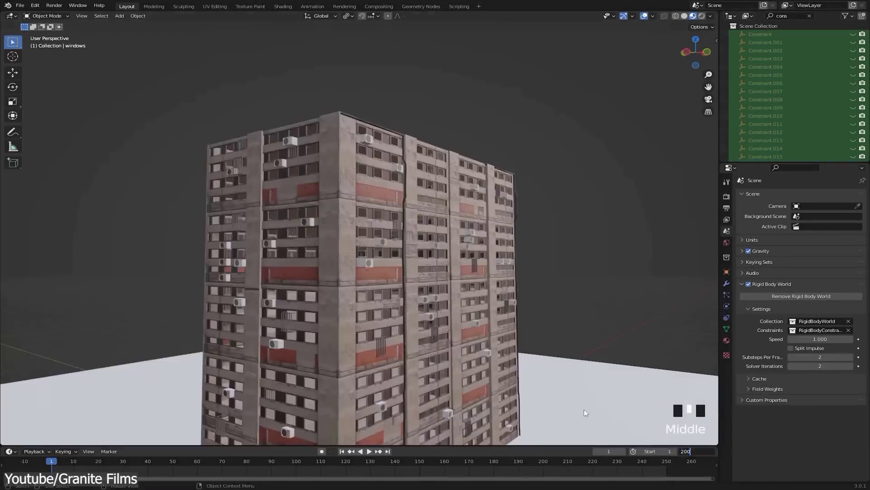
{"action": "left_click", "coordinate": [861, 390]}
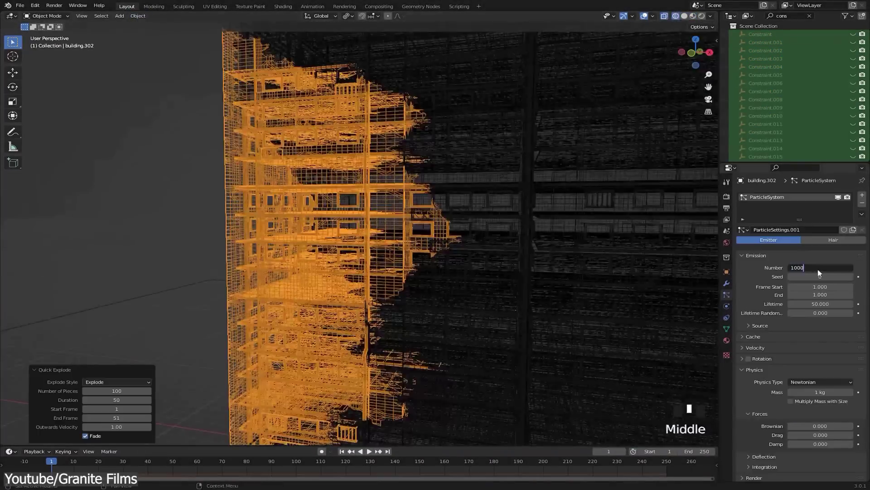
{"action": "middle_click_drag", "start_coordinate": [345, 226], "coordinate": [299, 235], "text": "shift"}
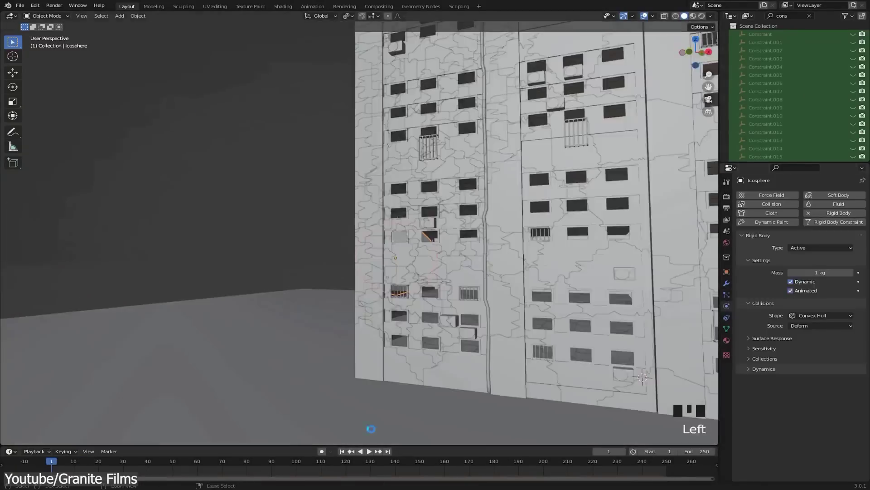
{"action": "scroll", "coordinate": [372, 254], "scroll_direction": "down", "scroll_amount": 7}
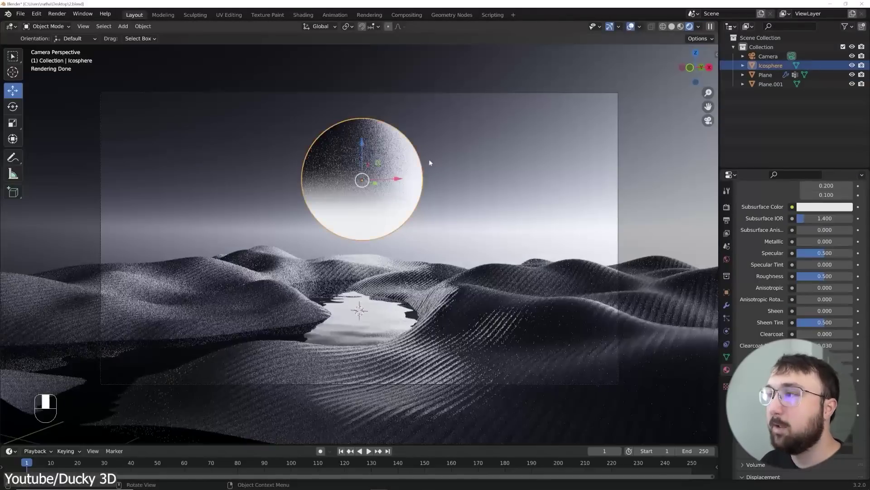
Undo the last change and play back the sun-elevation night-fall animation.
{"action": "key", "text": "ctrl+z"}
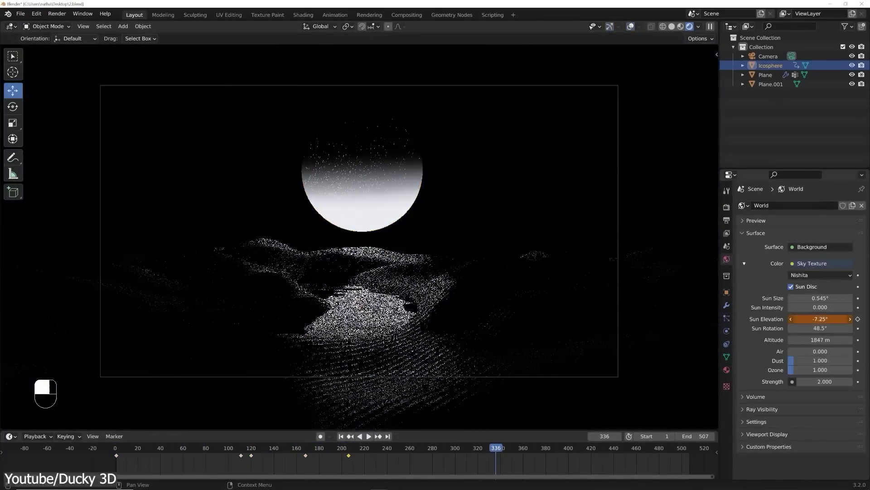
{"action": "key", "text": "space"}
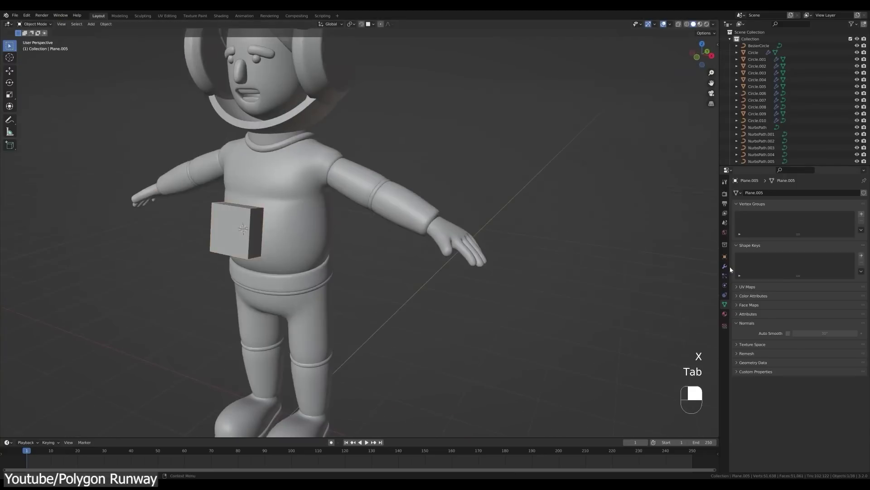
Snap the 3D cursor to the selected astronaut geometry.
{"action": "key", "text": "Escape"}
{"action": "key", "text": "Tab"}
{"action": "key", "text": "Tab"}
{"action": "key", "text": "Tab"}
{"action": "key", "text": "g"}
{"action": "key", "text": "g"}
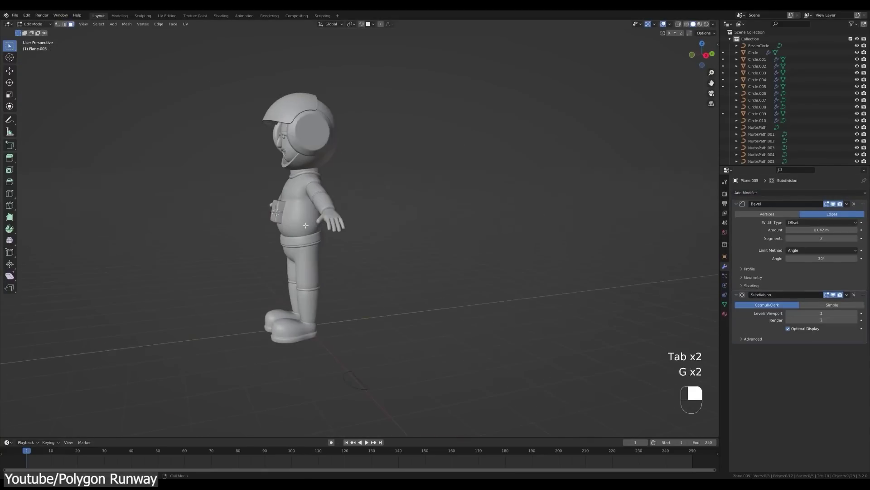
{"action": "key", "text": "shift+s"}
Add a plane, rotate and scale it, and extrude it into a backpack box.
{"action": "key", "text": "Tab"}
{"action": "key", "text": "shift+a"}
{"action": "key", "text": "Tab"}
{"action": "key", "text": "a"}
{"action": "key", "text": "g"}
{"action": "key", "text": "z"}
{"action": "key", "text": "z"}
{"action": "key", "text": "z"}
{"action": "key", "text": "z"}
{"action": "key", "text": "s"}
{"action": "key", "text": "y"}
{"action": "key", "text": "y"}
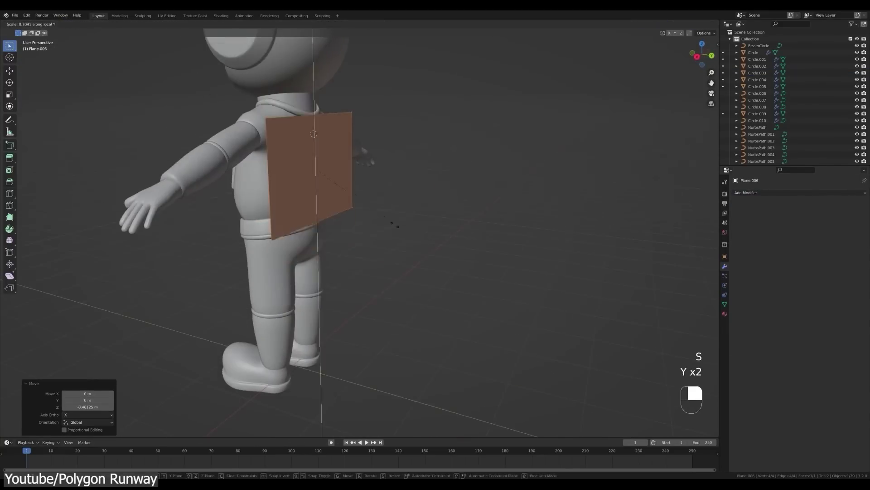
{"action": "key", "text": "e"}
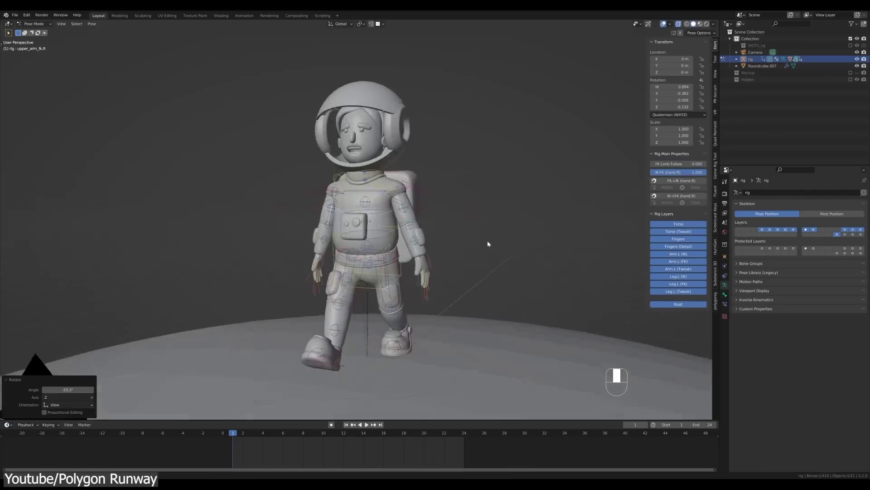
Rotate the astronaut's upper arm bone, then view the character and rover from several angles.
{"action": "key", "text": "KP_3"}
{"action": "key", "text": "r"}
{"action": "key", "text": "KP_7"}
{"action": "key", "text": "KP_1"}
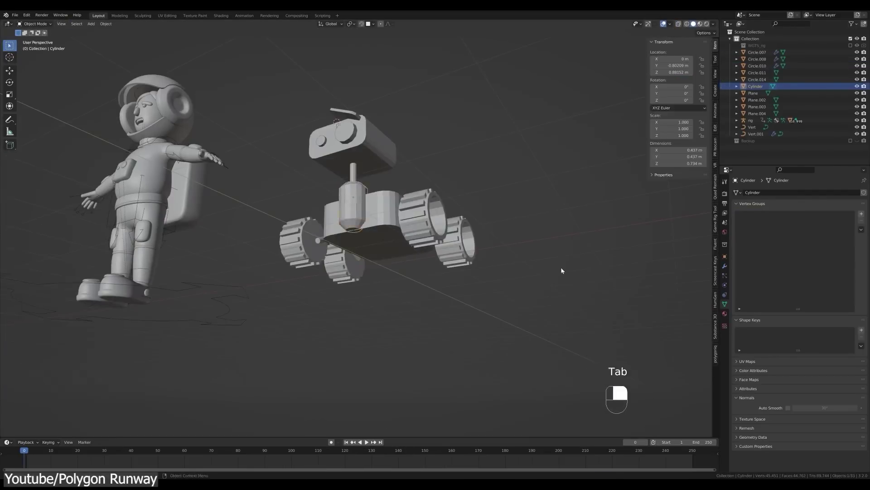
{"action": "middle_click_drag", "start_coordinate": [562, 268], "coordinate": [430, 233]}
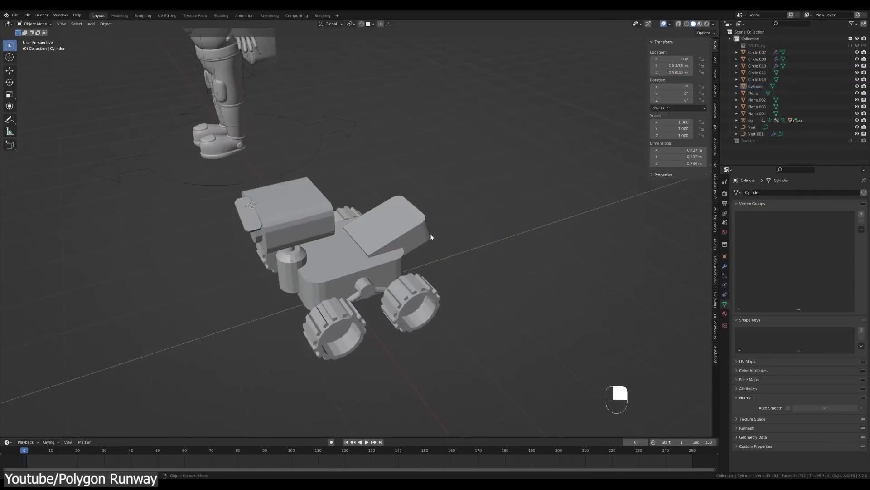
{"action": "key", "text": "KP_0"}
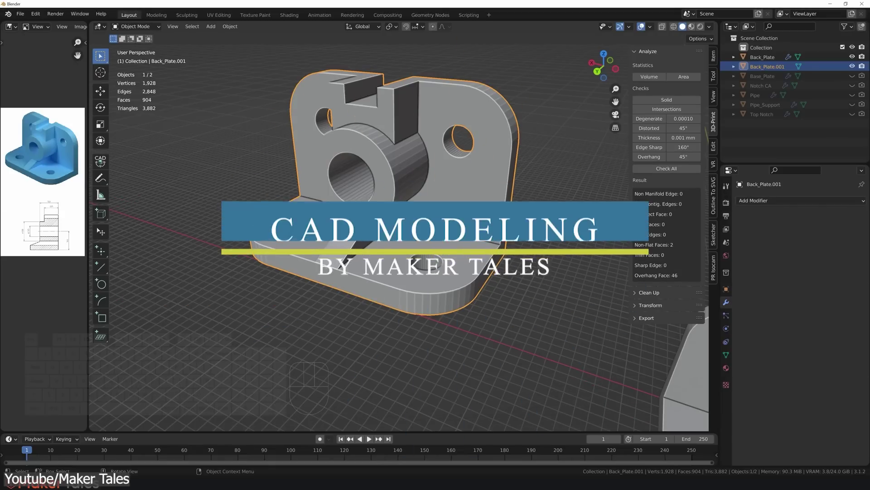
Orbit the bracket, check the file export options, and open the sketch constraint's menu.
{"action": "middle_click_drag", "start_coordinate": [399, 226], "coordinate": [476, 243], "text": "shift"}
{"action": "left_click", "coordinate": [20, 13]}
{"action": "mouse_move", "coordinate": [34, 150]}
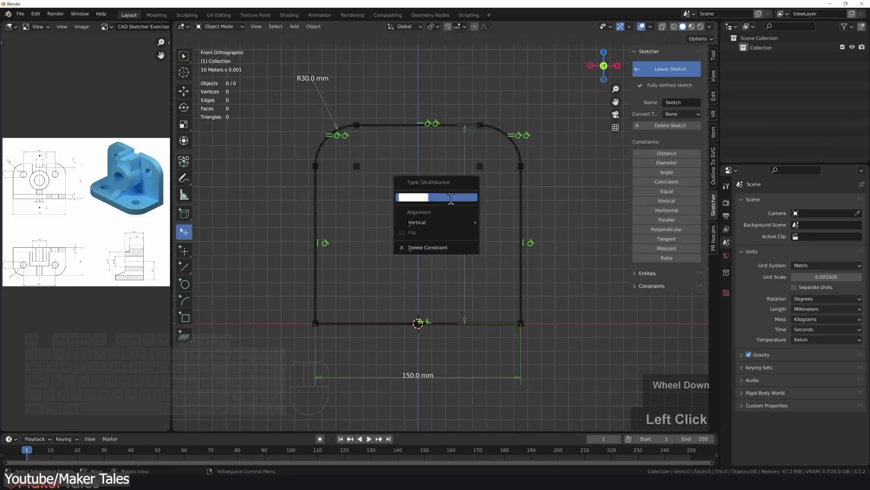
{"action": "right_click", "coordinate": [380, 241]}
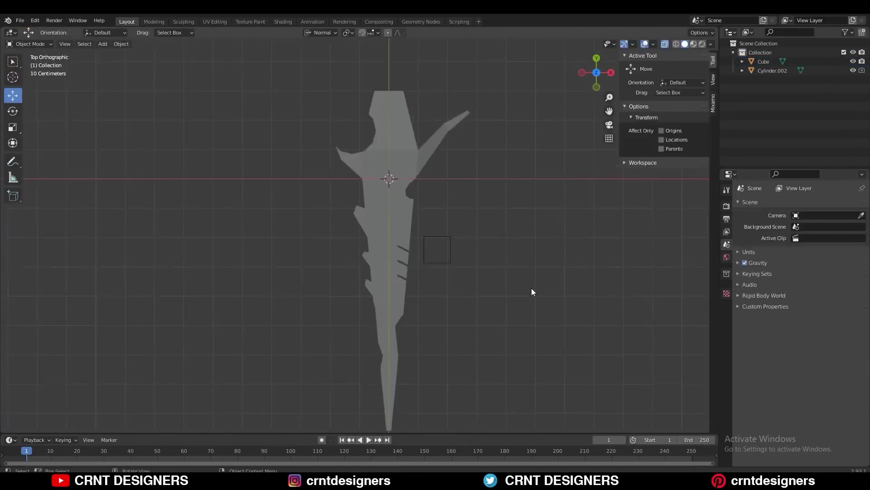
Bring up the UV unwrapping options for the sword handle.
{"action": "scroll", "coordinate": [532, 291], "scroll_direction": "up", "scroll_amount": 2}
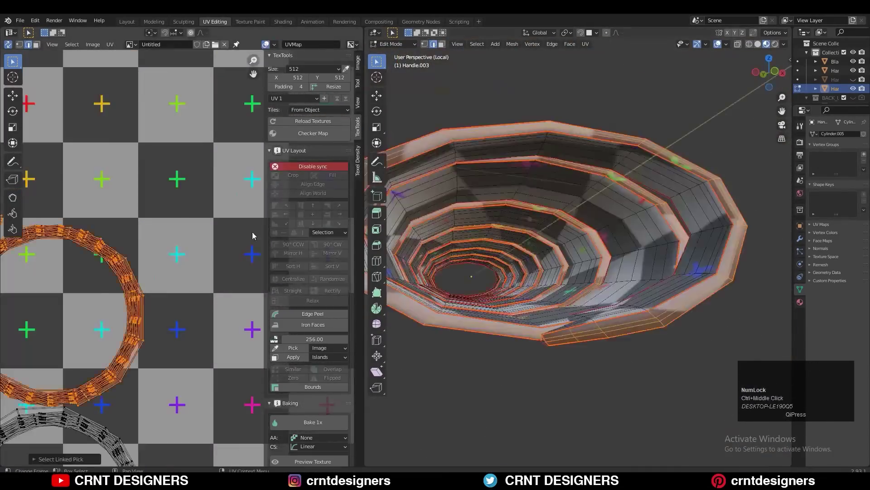
{"action": "left_click", "coordinate": [586, 44]}
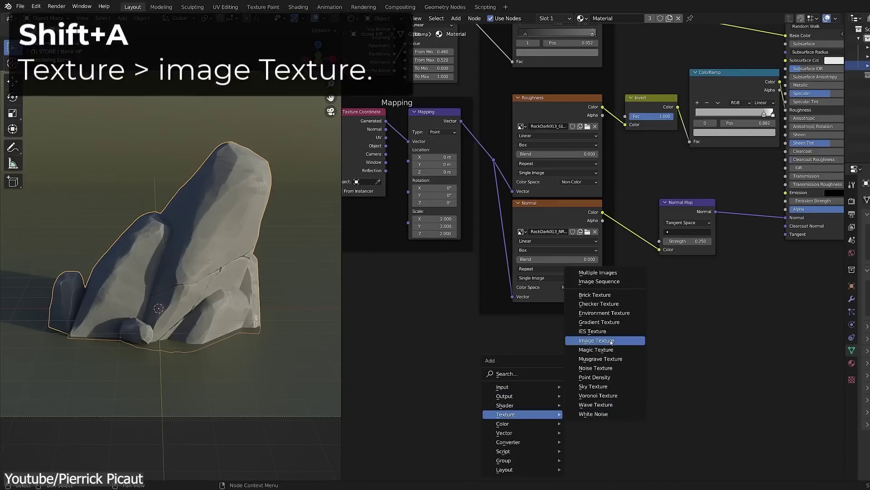
Add an Image Texture node for P2DESIGN.png with Mapping and Texture Coordinate nodes.
{"action": "left_click", "coordinate": [641, 357]}
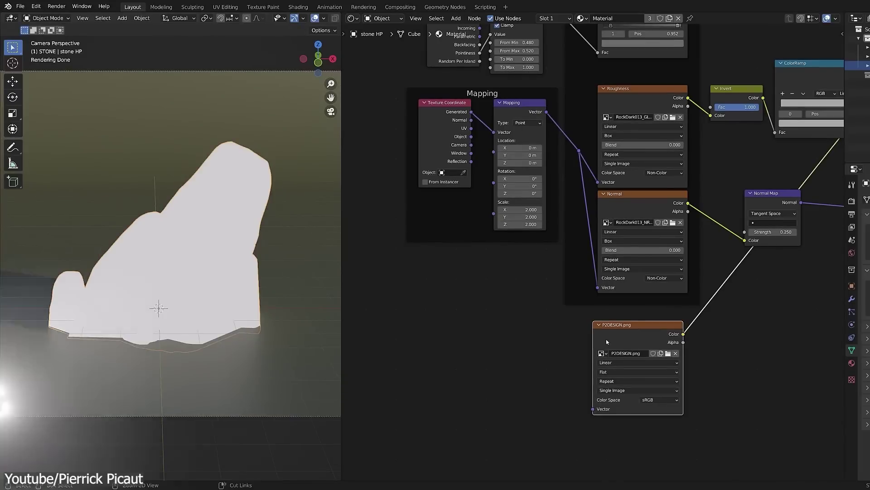
{"action": "key", "text": "ctrl+t"}
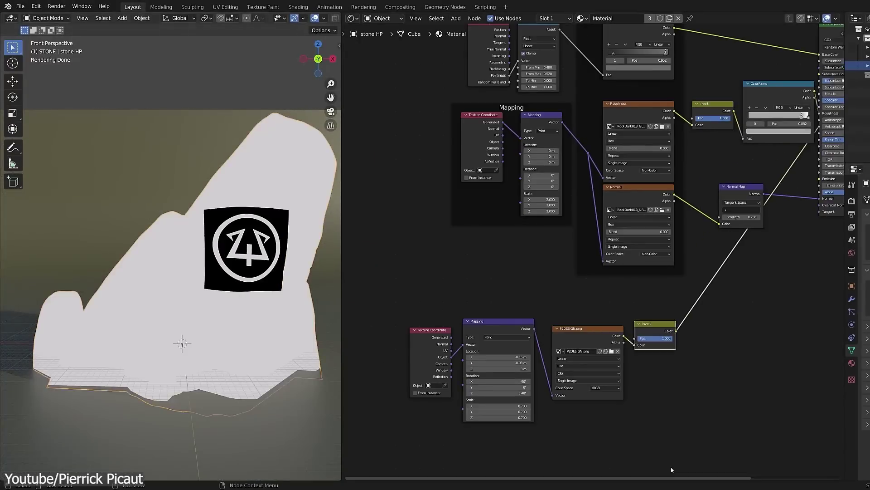
{"action": "key", "text": "z"}
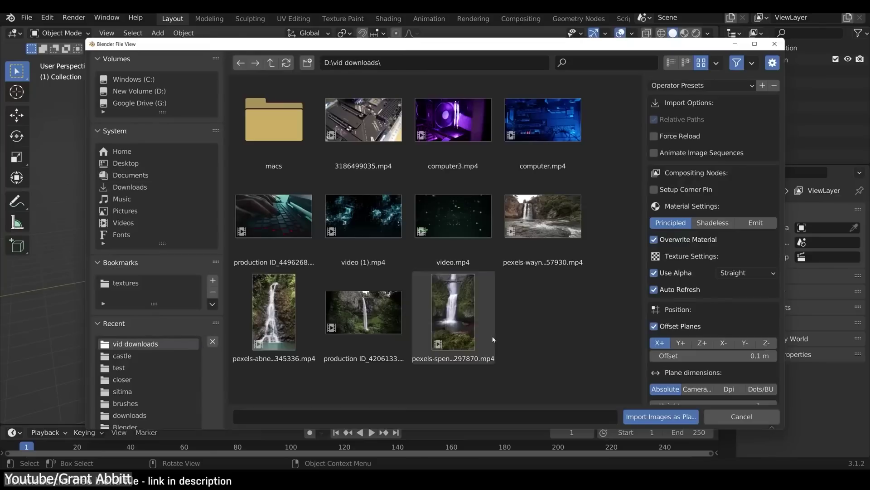
Import the waterfall video as a plane and pull its corner to match the perspective.
{"action": "left_click", "coordinate": [635, 416]}
{"action": "left_click", "coordinate": [684, 33]}
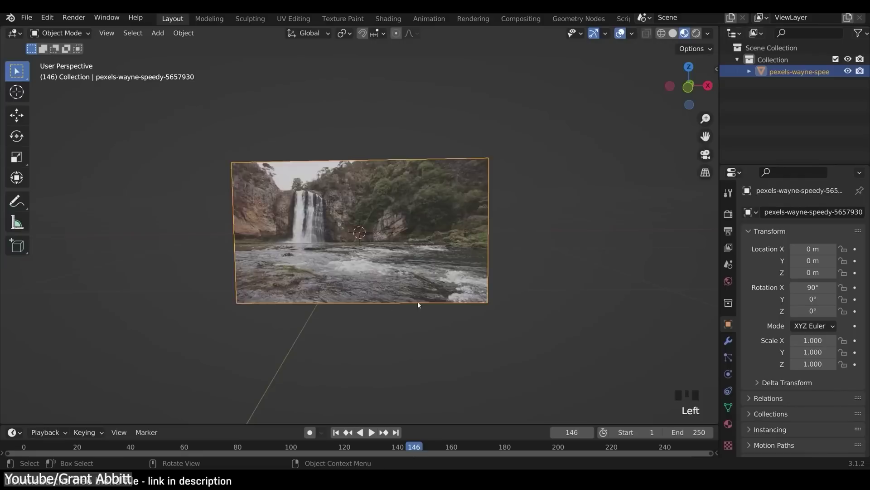
{"action": "middle_click_drag", "start_coordinate": [418, 305], "coordinate": [437, 281]}
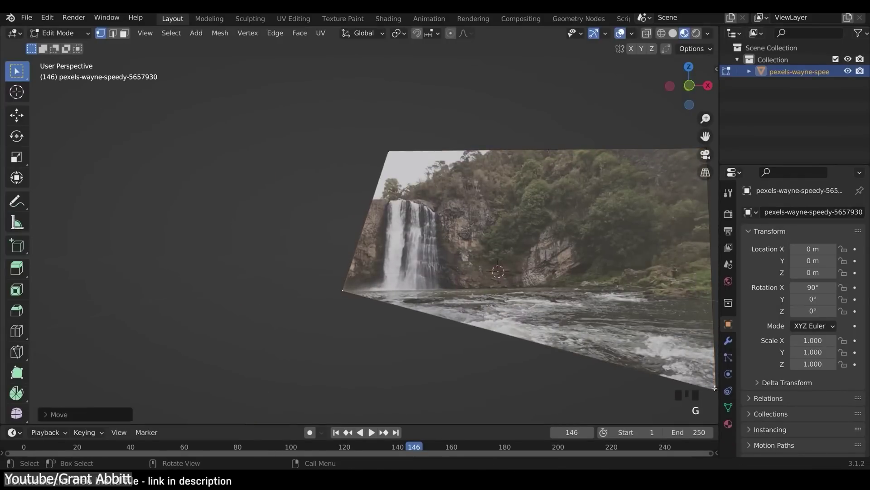
{"action": "left_click", "coordinate": [662, 152]}
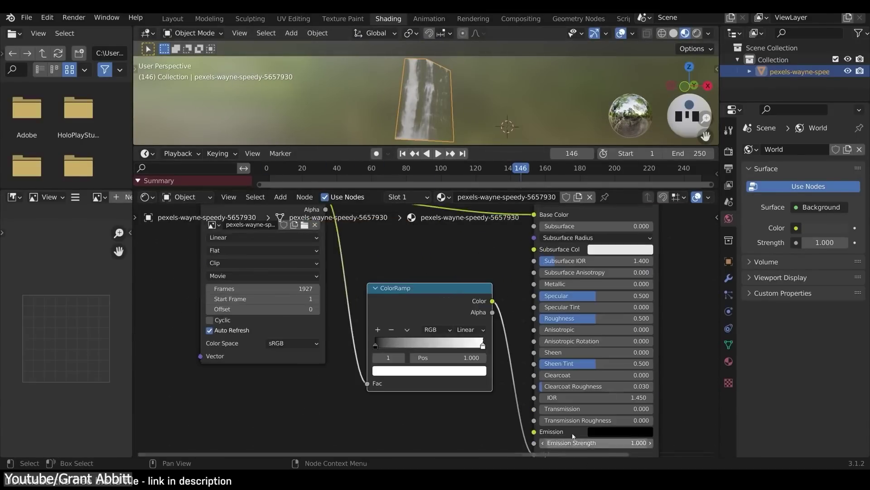
Insert a ColorRamp node on the link between the waterfall footage and the shader.
{"action": "left_click", "coordinate": [446, 385]}
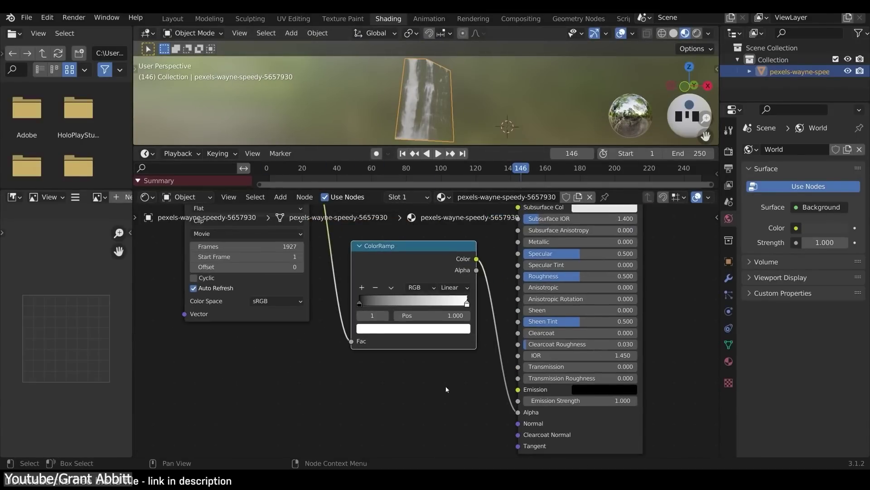
{"action": "scroll", "coordinate": [445, 385], "scroll_direction": "up", "scroll_amount": 3}
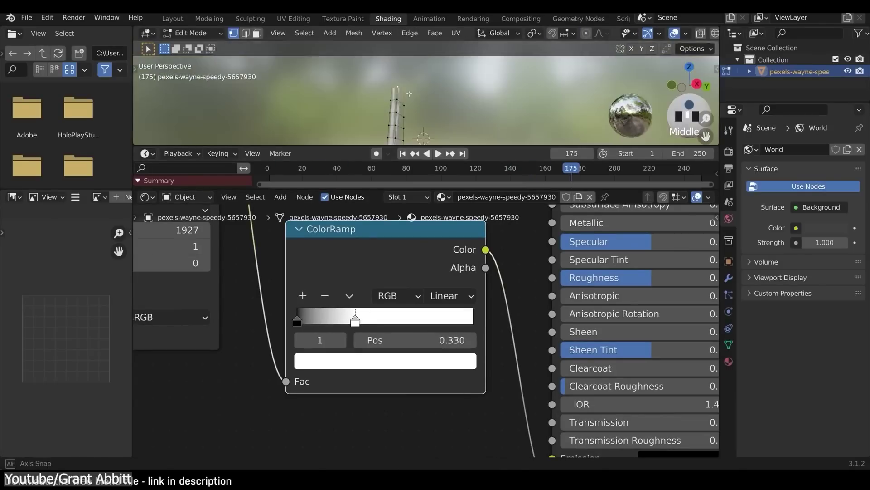